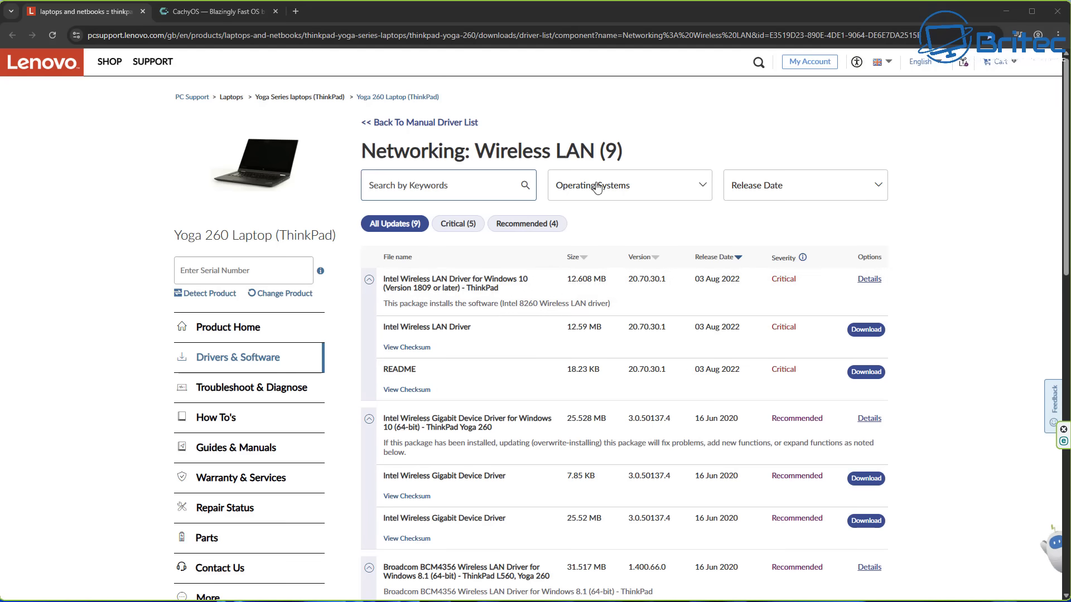
- Check the Operating Systems filter on the Yoga 260 driver list, then go to xubuntu.org
left_click(702, 187)
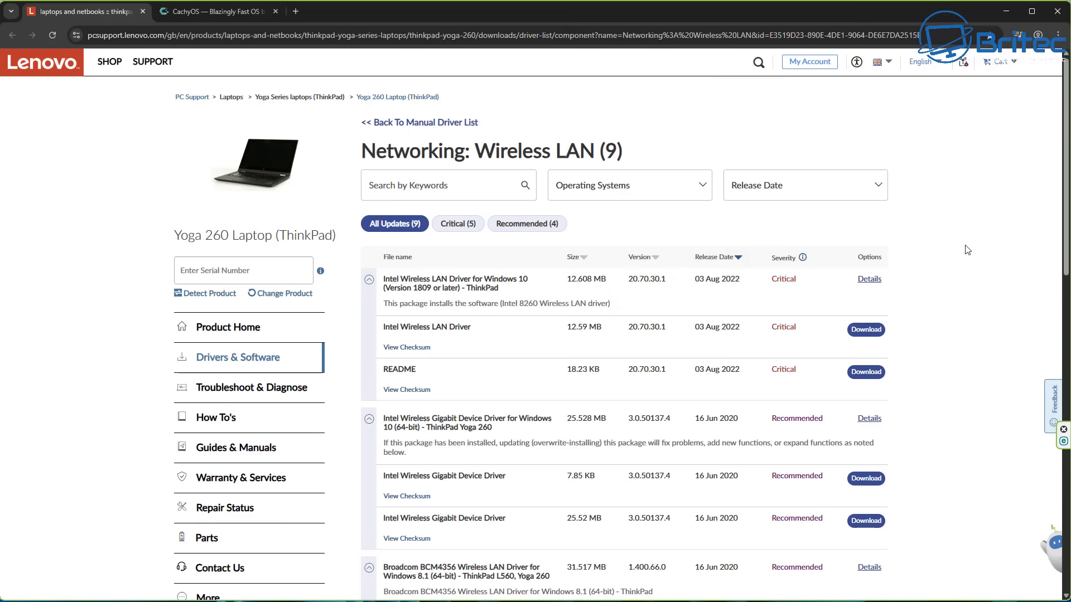
middle_click(969, 263)
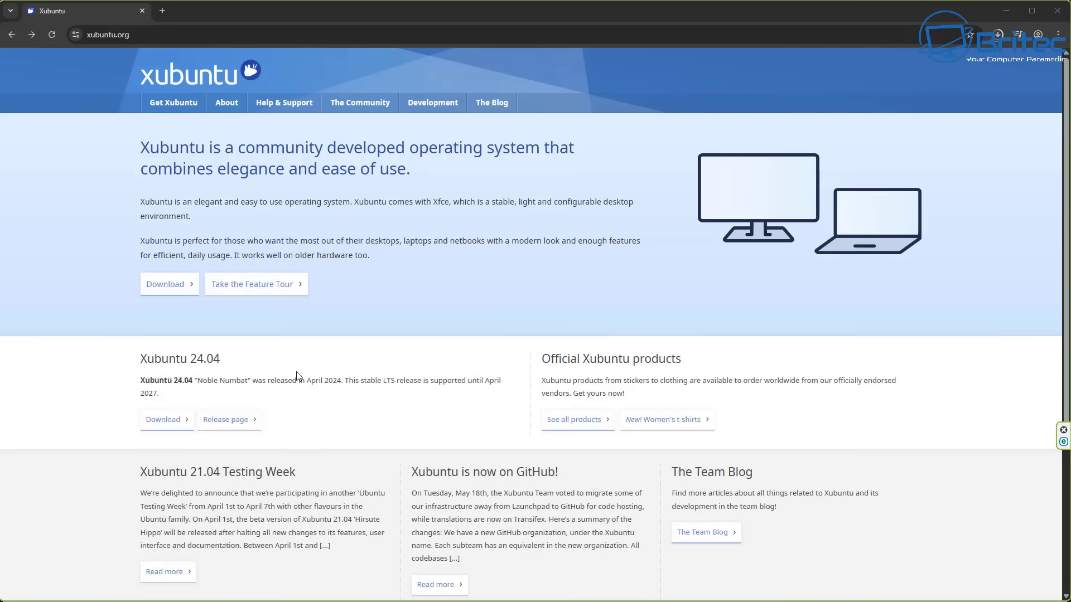
- Go to xubuntu.org's Download page for 24.04 Noble Numbat and scroll down through it
left_click(163, 293)
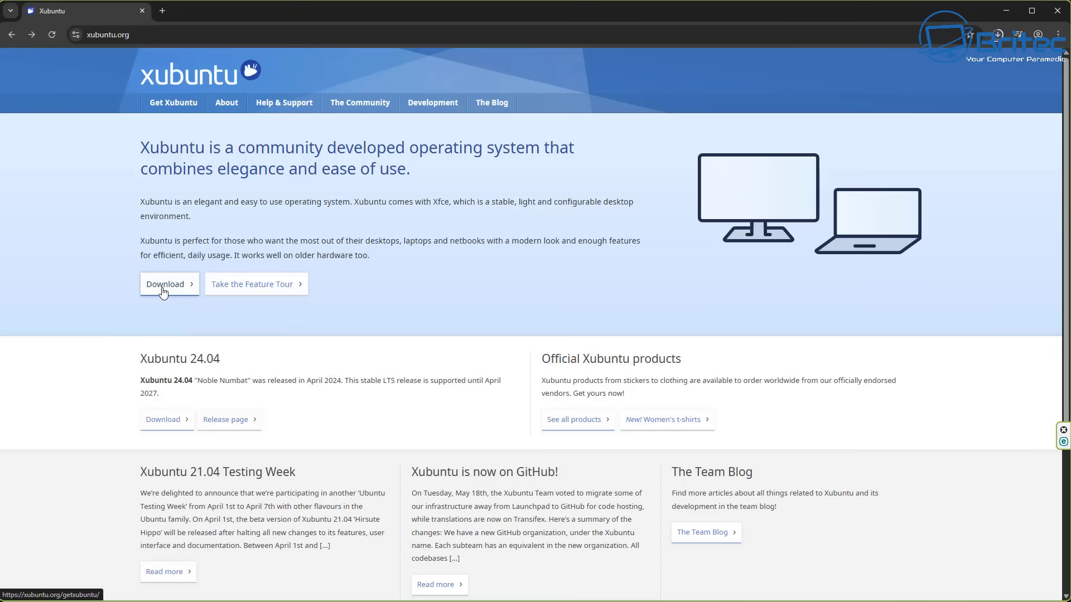
left_click(162, 291)
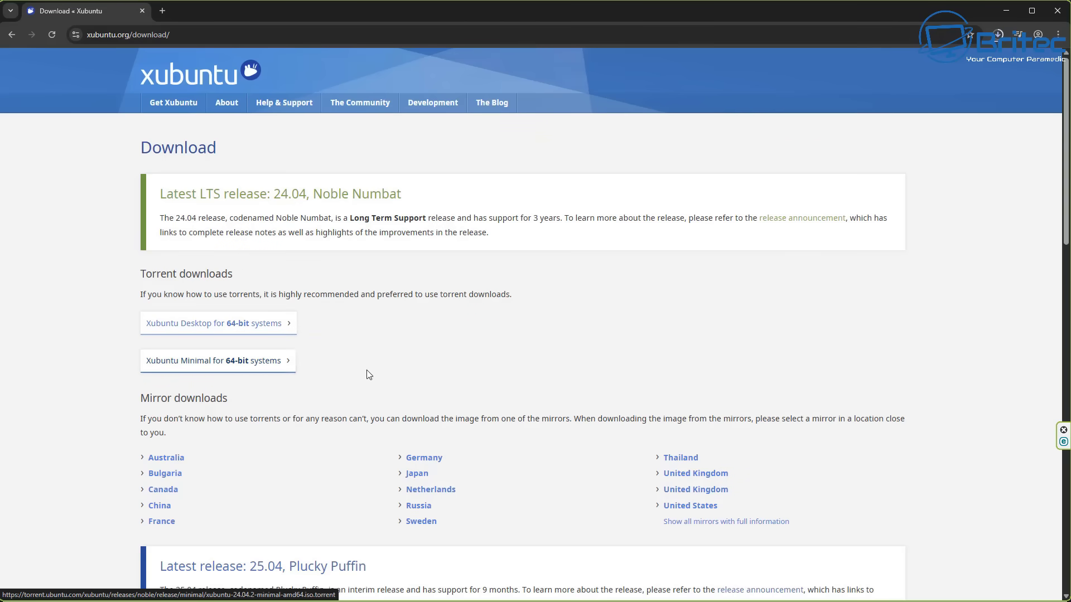
scroll(502, 382, "down", 2)
scroll(478, 391, "down", 1)
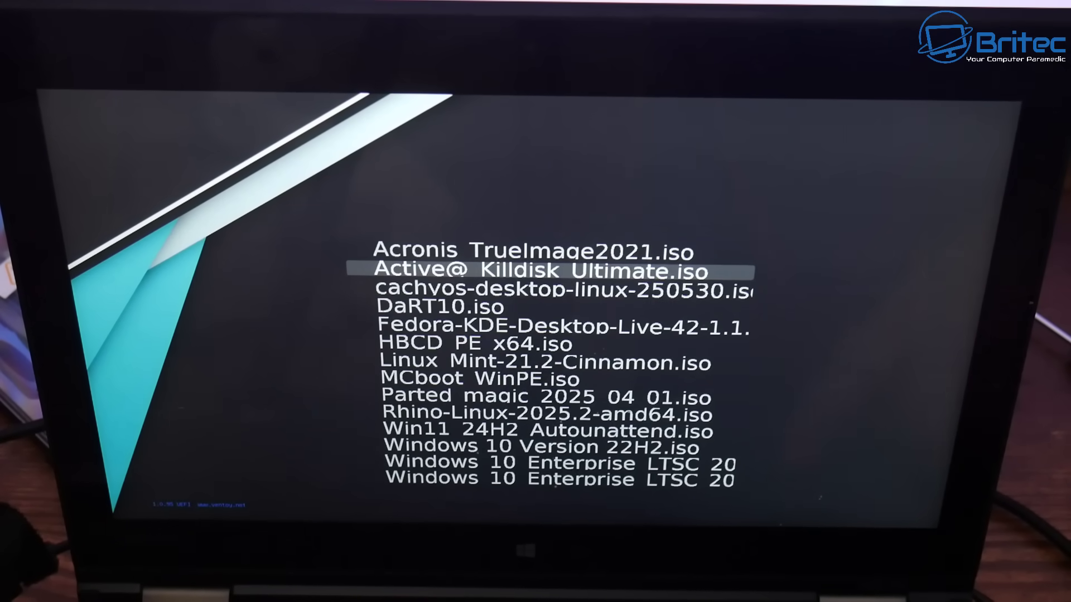
- Select the xubuntu-24.04.2-desktop-amd64 ISO in the Ventoy menu and bring up its boot options
key("Down")
key("Down")
key("Down")
key("Down")
key("Down")
key("Down")
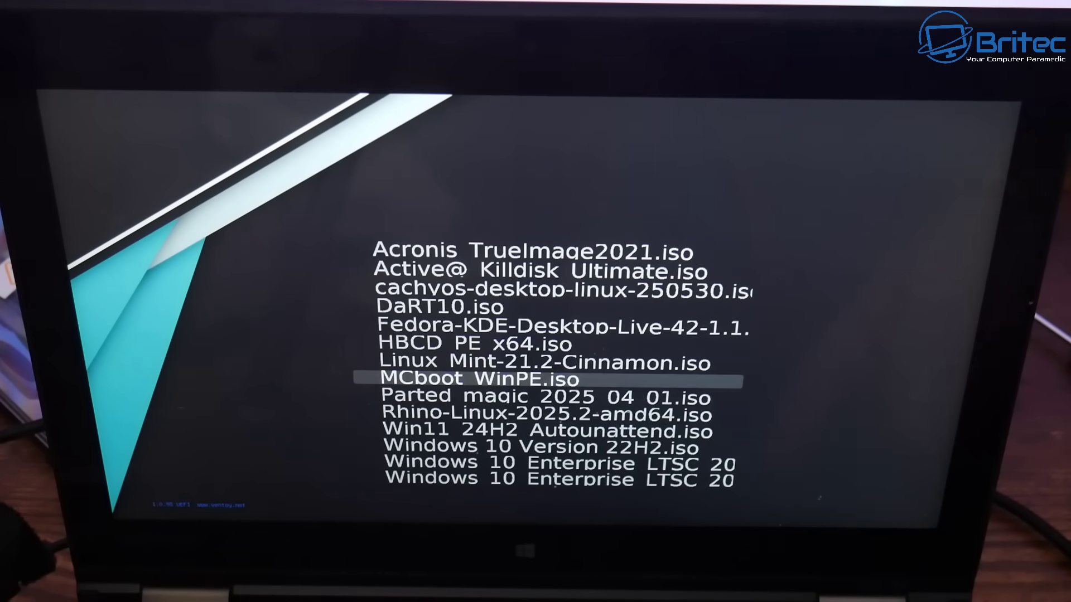
key("Down")
key("Down")
key("Down")
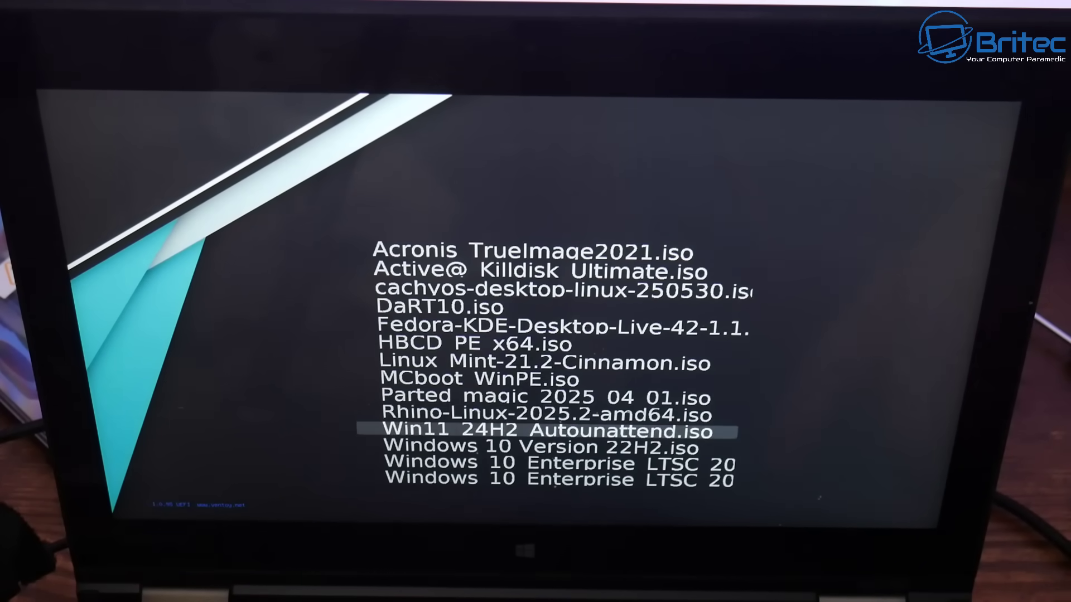
key("Down")
key("Down")
key("Down")
key("Down")
key("Down")
key("Down")
key("Down")
key("Down")
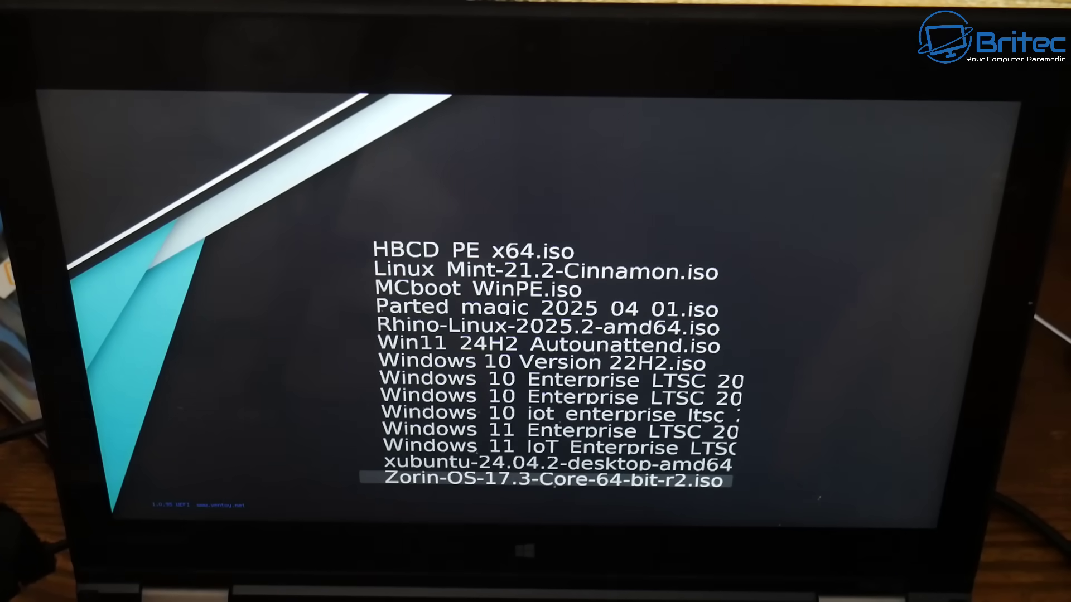
key("Up")
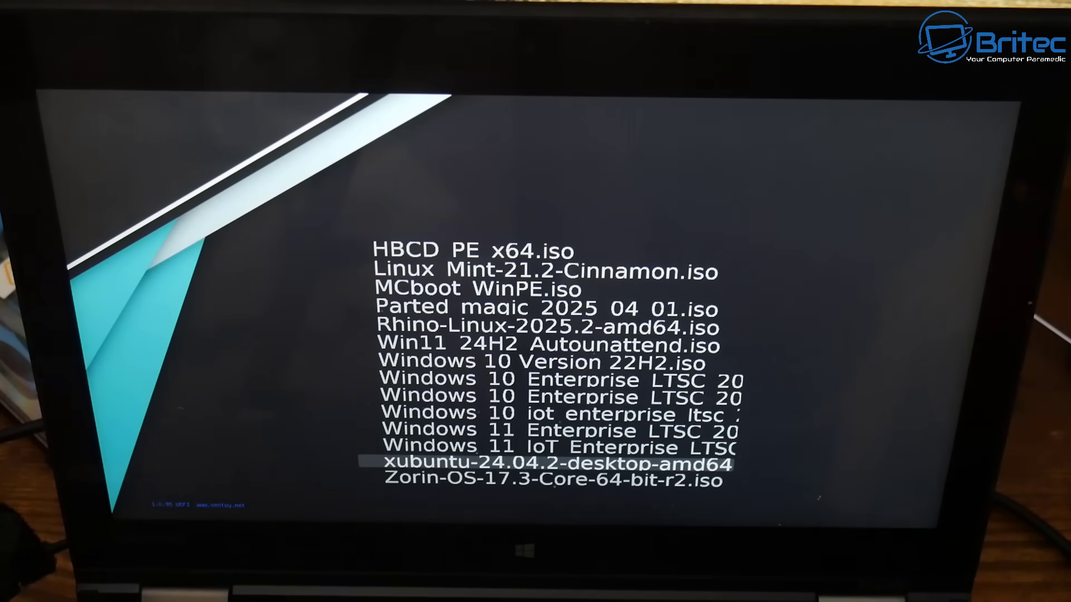
key("Return")
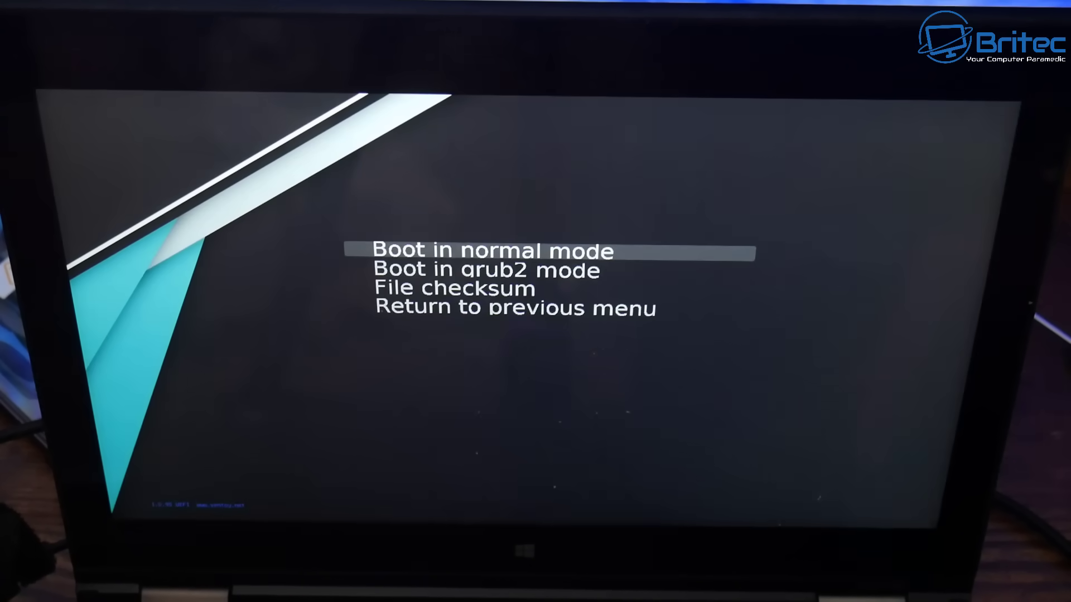
- Boot the xubuntu-24.04.2 ISO in grub2 mode into the live desktop
key("Down")
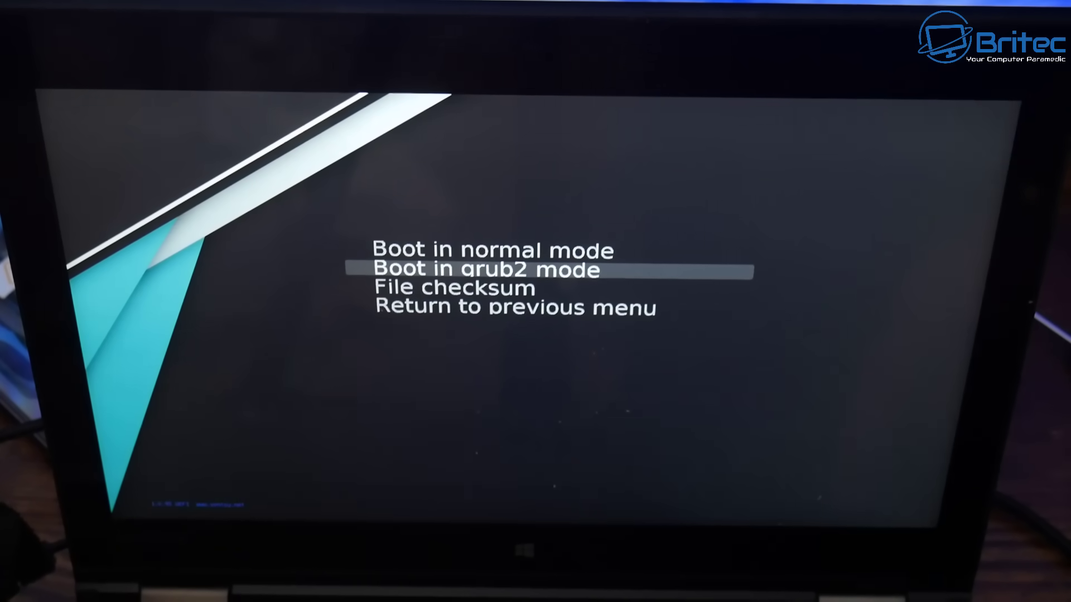
key("Return")
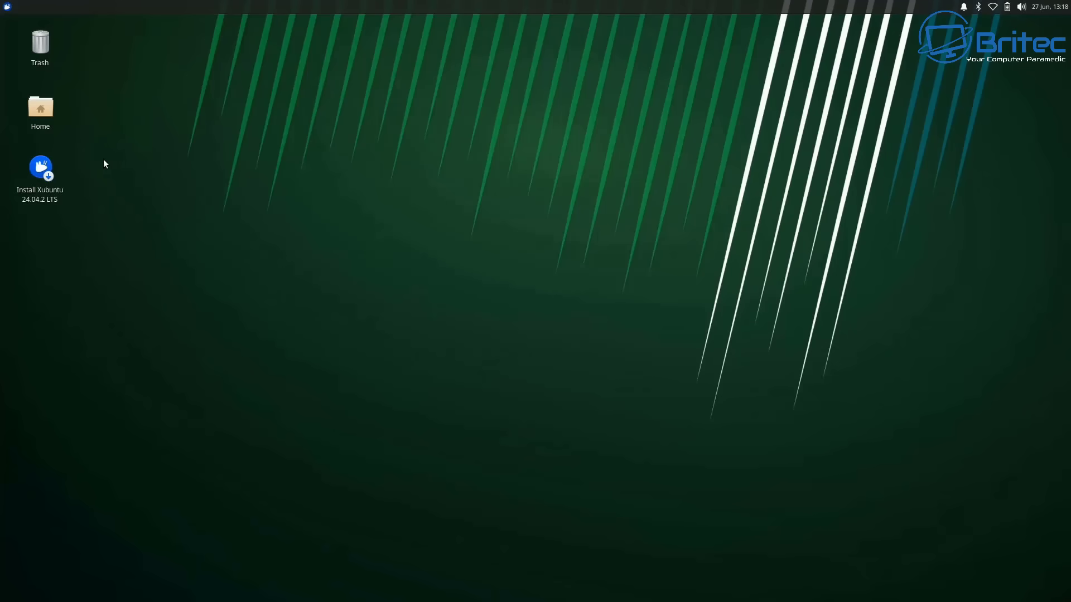
- Launch the Install Xubuntu 24.04.2 LTS icon from the live desktop
double_click(45, 171)
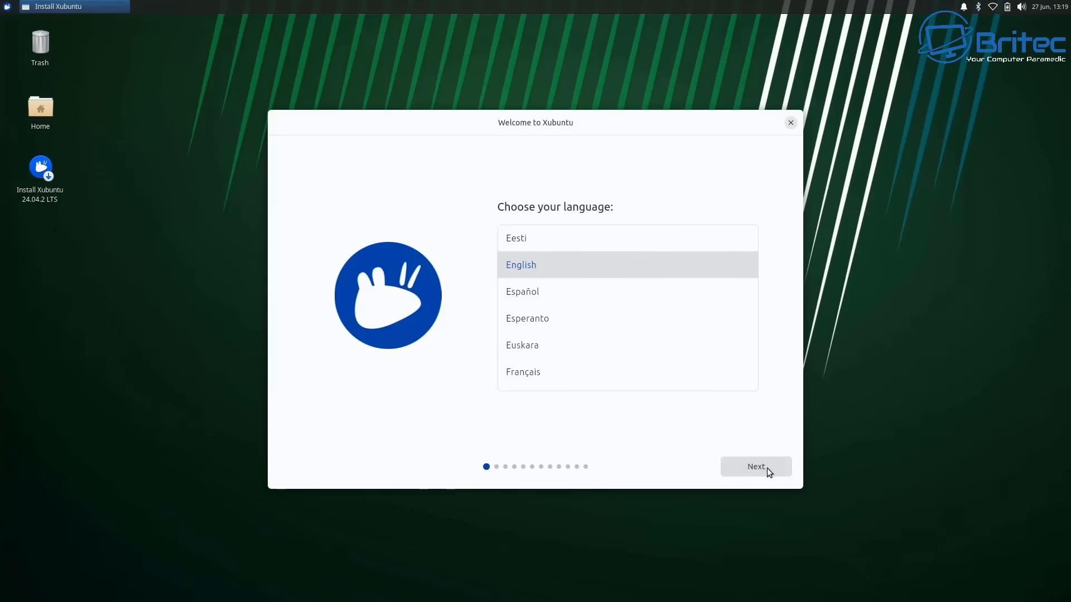
- Keep English as the language and choose the English (UK) keyboard layout
left_click(767, 467)
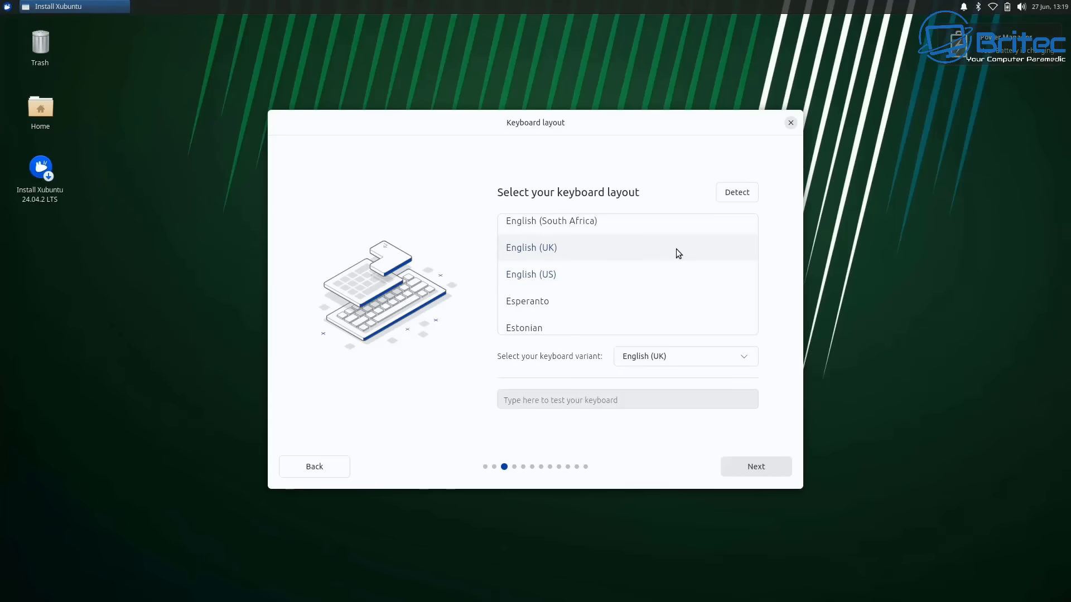
left_click(676, 248)
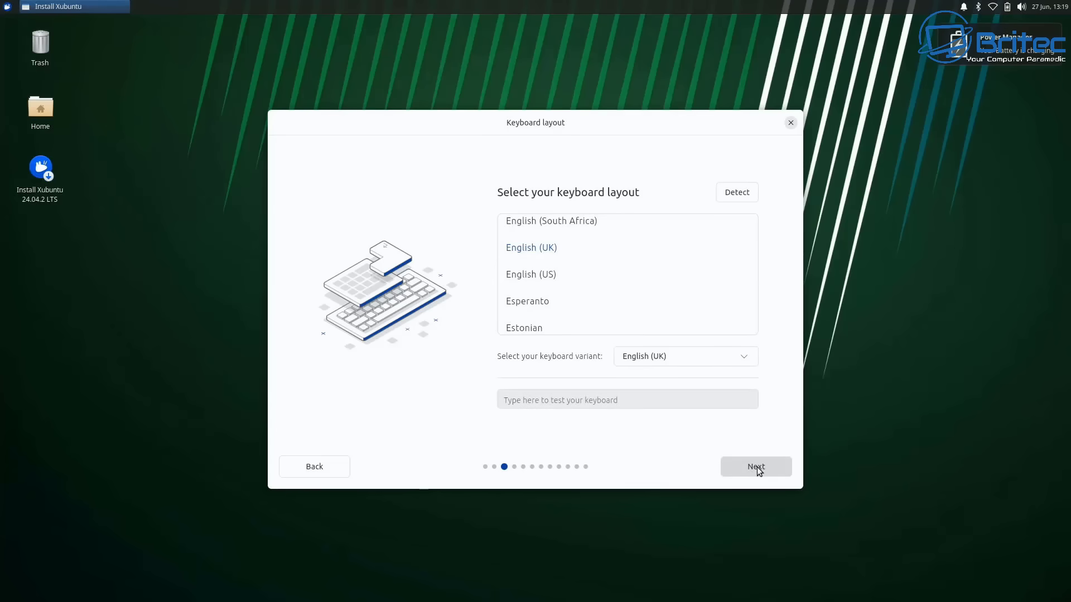
left_click(757, 469)
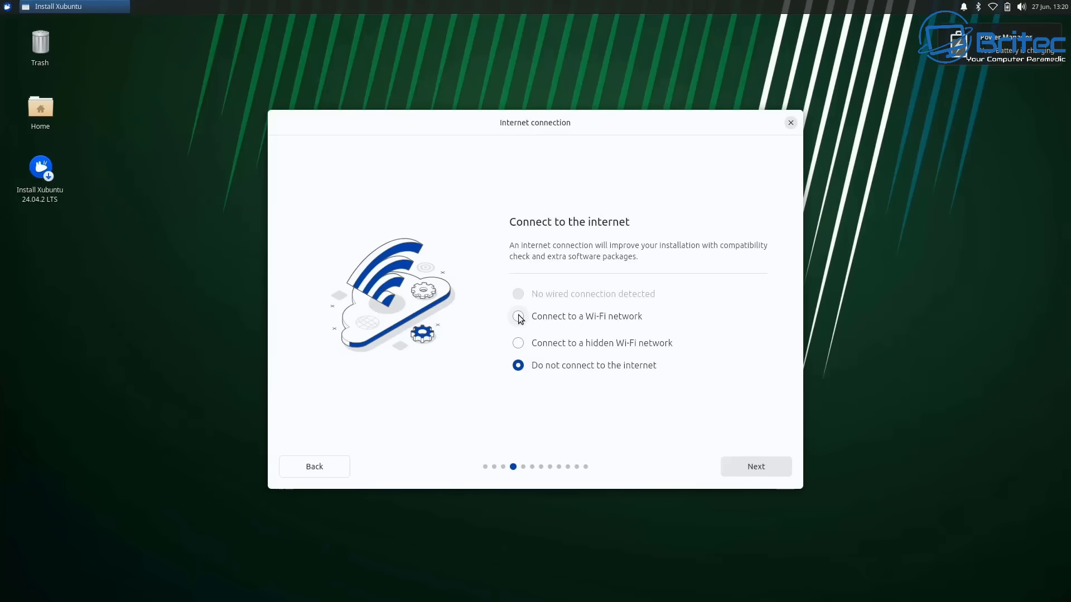
- Connect to the FBI_Surveillance Wi-Fi network with its password and continue
left_click(518, 316)
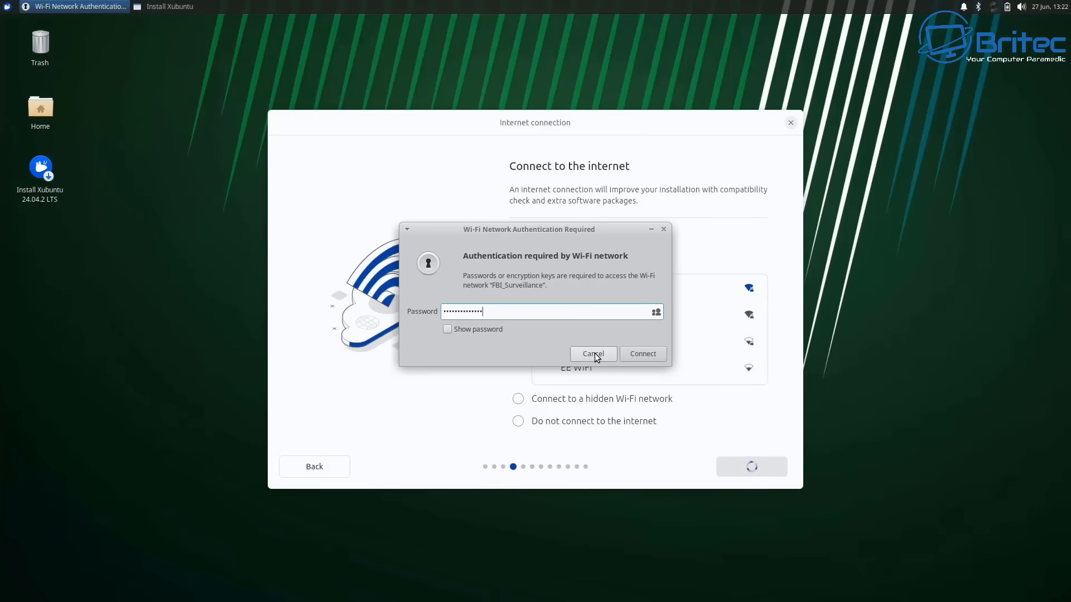
left_click(651, 358)
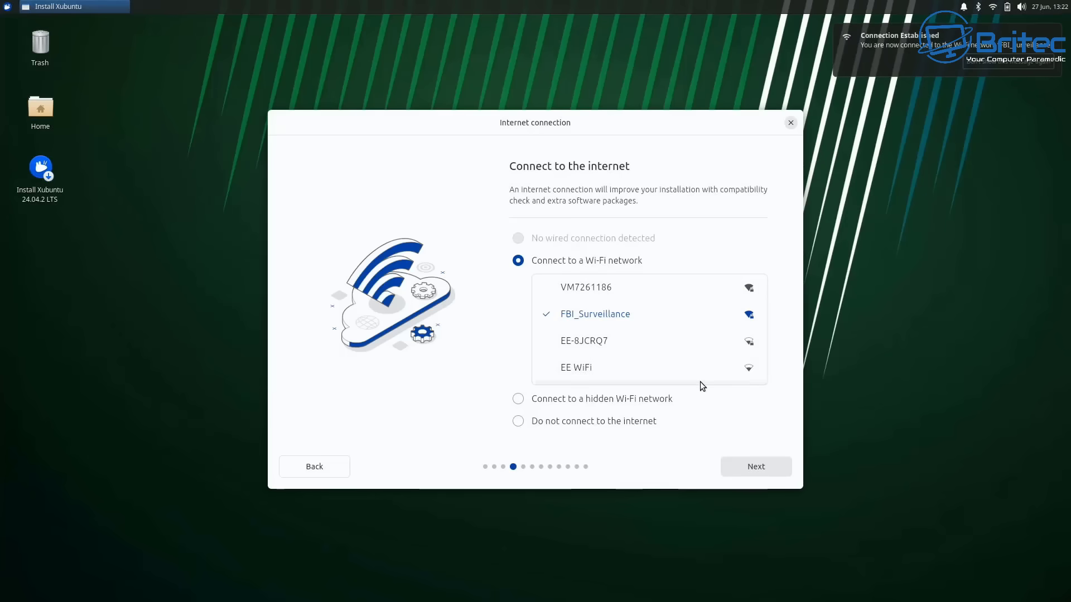
left_click(762, 469)
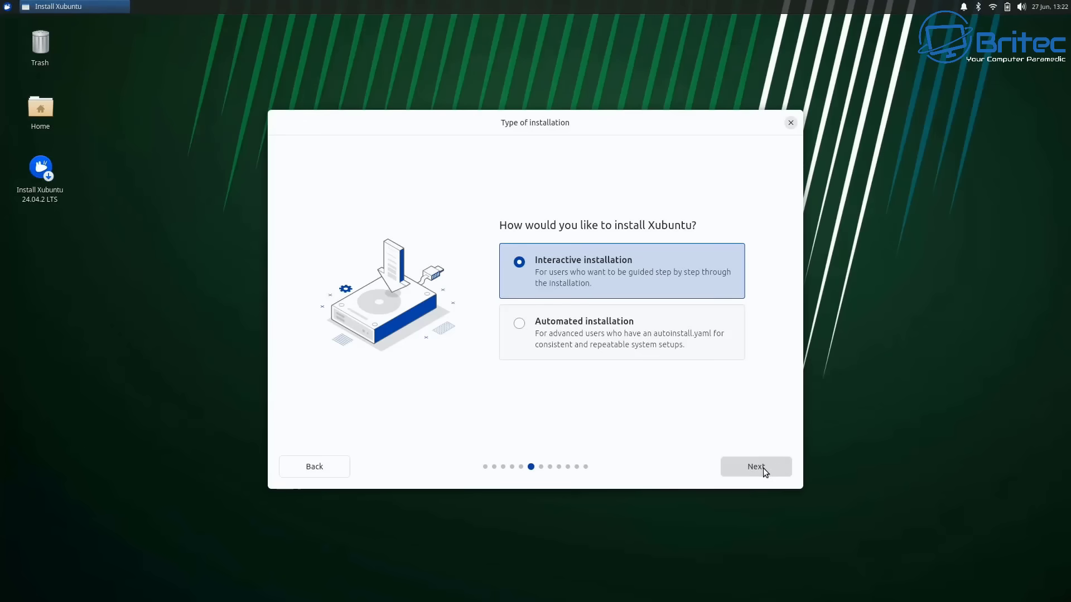
- Keep Interactive installation and the full Xubuntu Desktop app selection
left_click(763, 468)
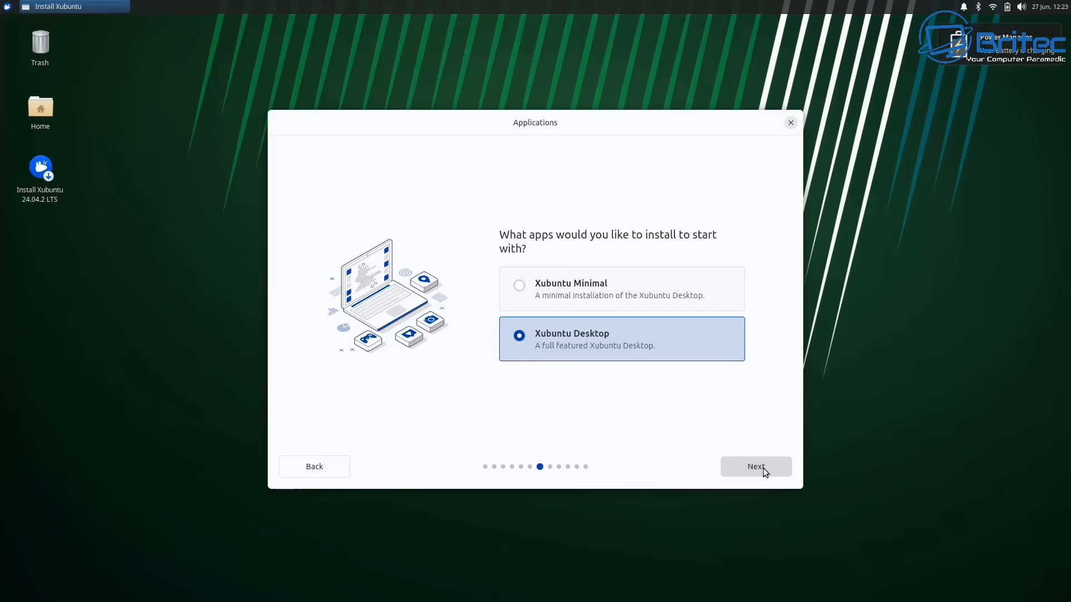
left_click(763, 467)
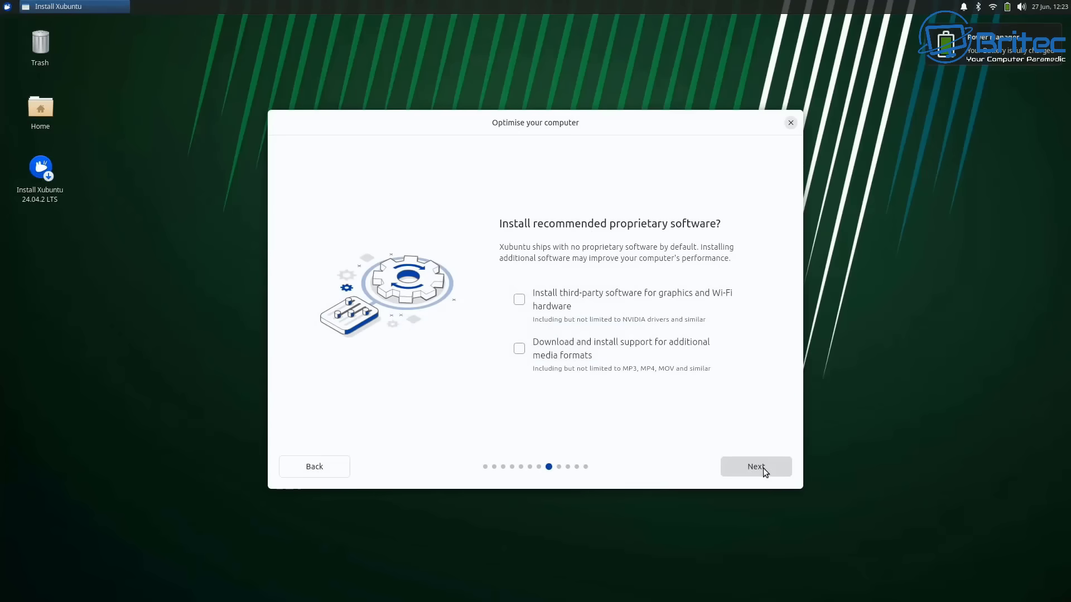
- Enable third-party graphics/Wi-Fi drivers and extra media format support, then continue
left_click(521, 301)
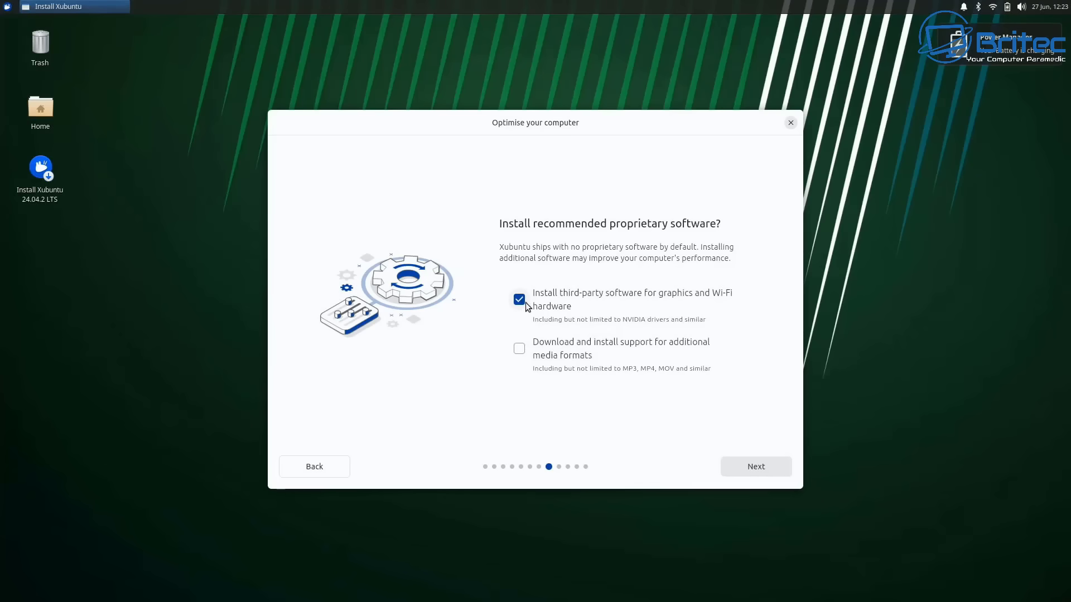
left_click(522, 354)
left_click(752, 469)
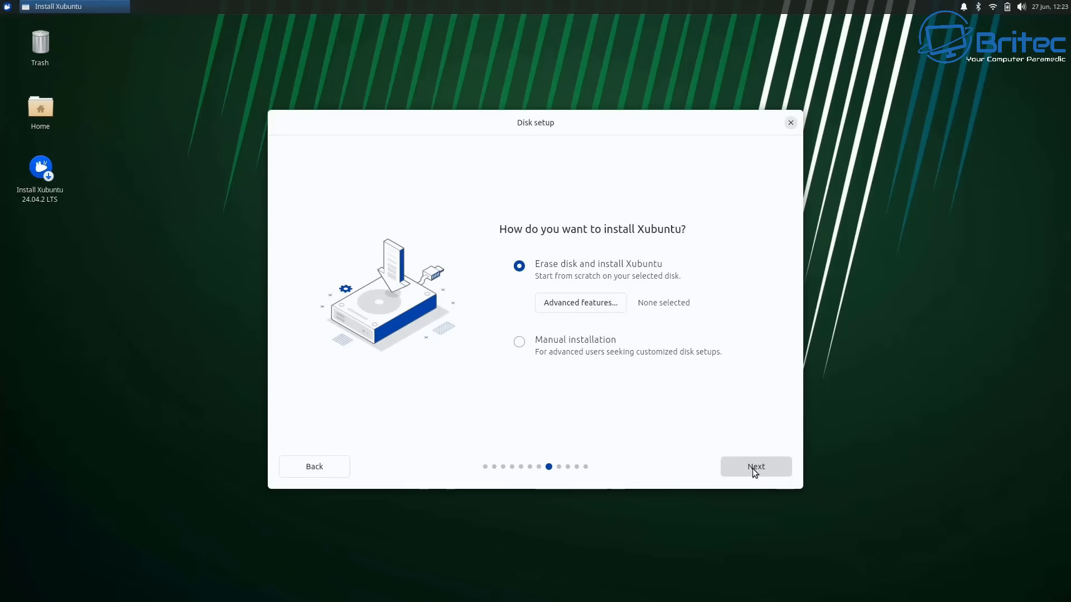
- Choose Use LVM in Advanced features for the erase-disk installation
left_click(601, 302)
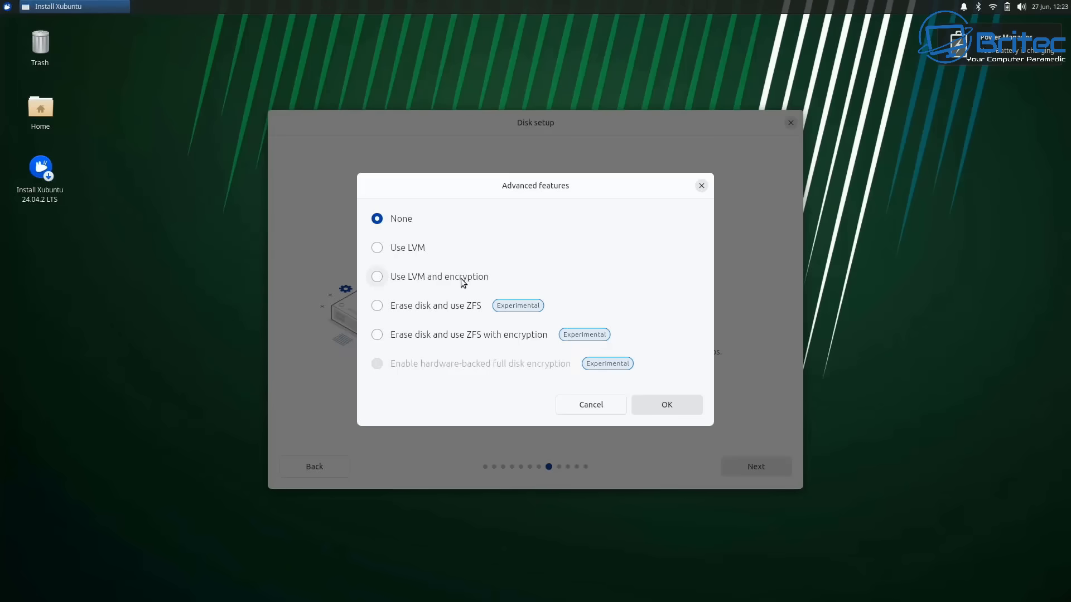
left_click(377, 249)
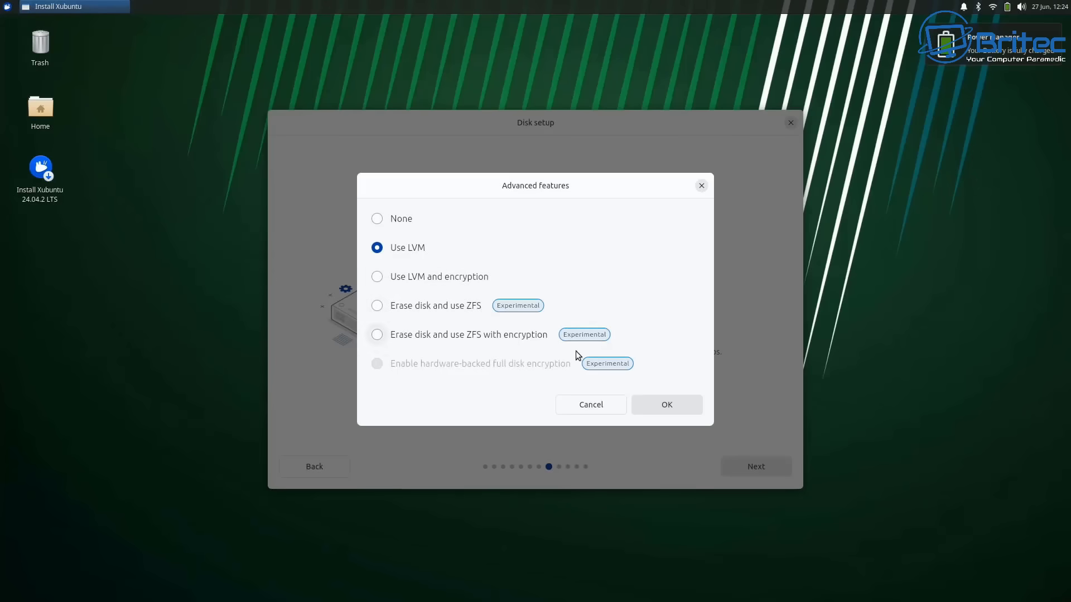
left_click(656, 407)
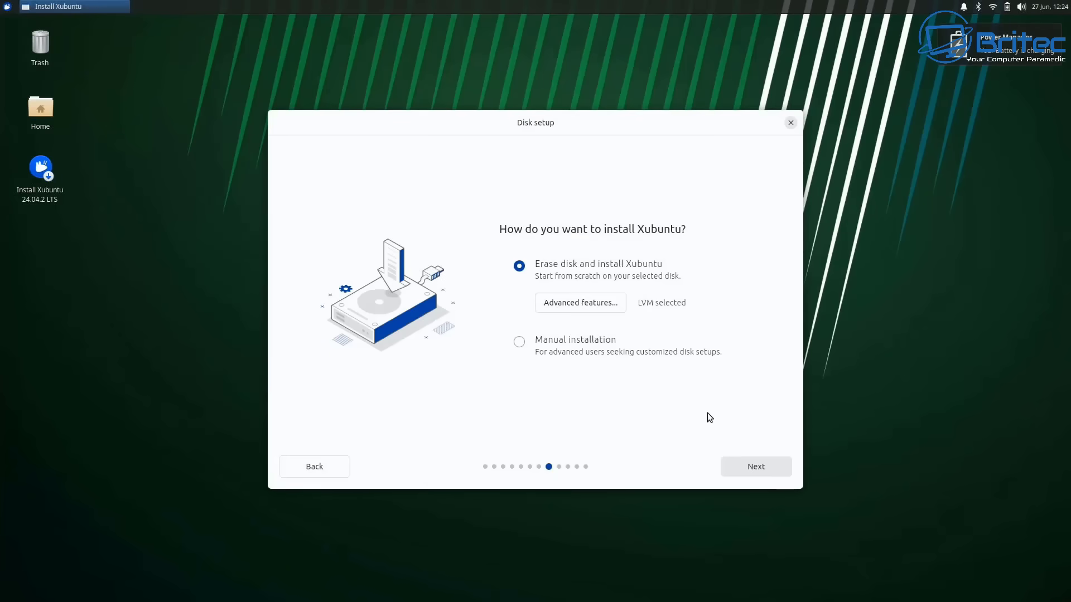
- Install to the 1 TB nvme0n1 drive and create the user account with its name and a matching password
left_click(759, 461)
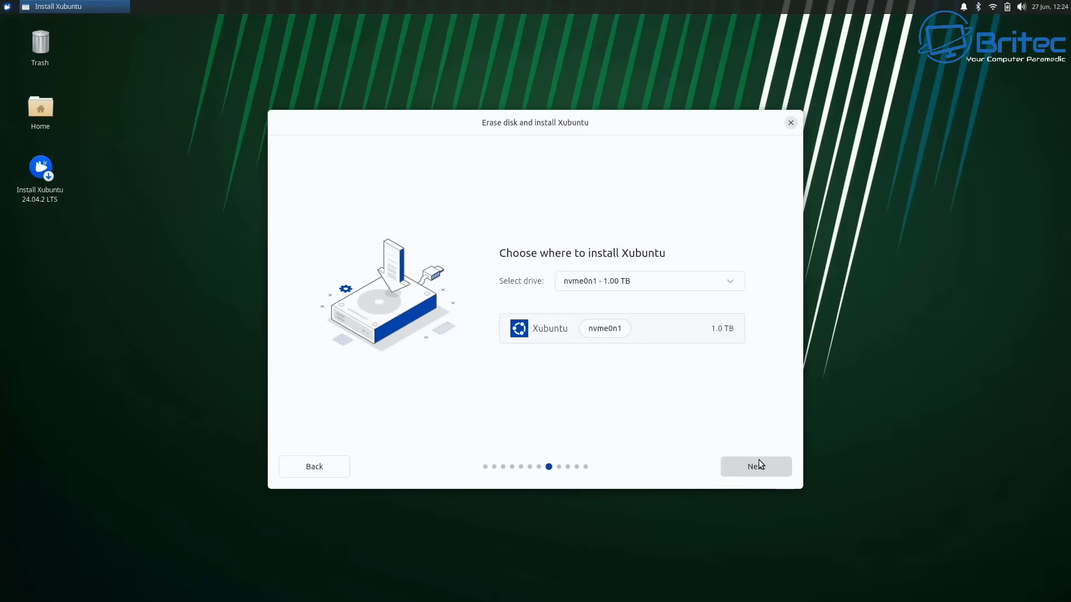
left_click(759, 461)
type("Ad")
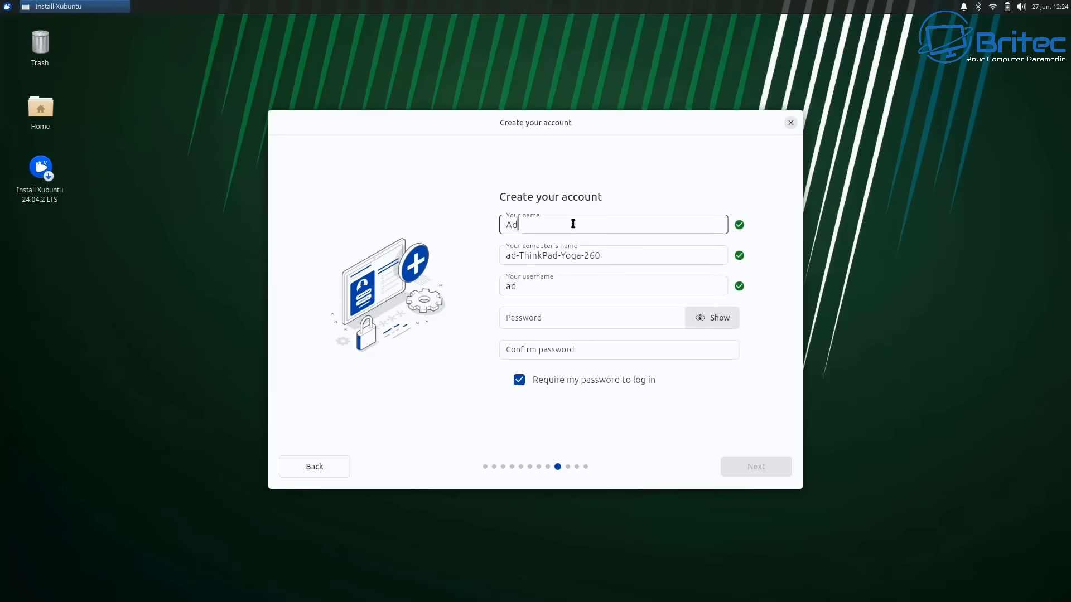
type("m1n")
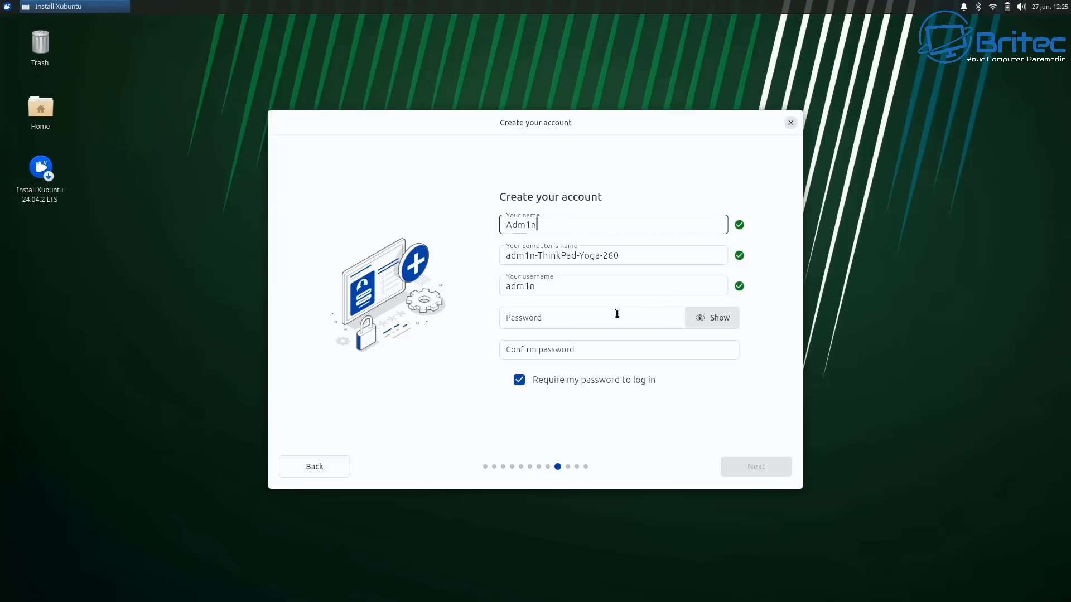
left_click(585, 317)
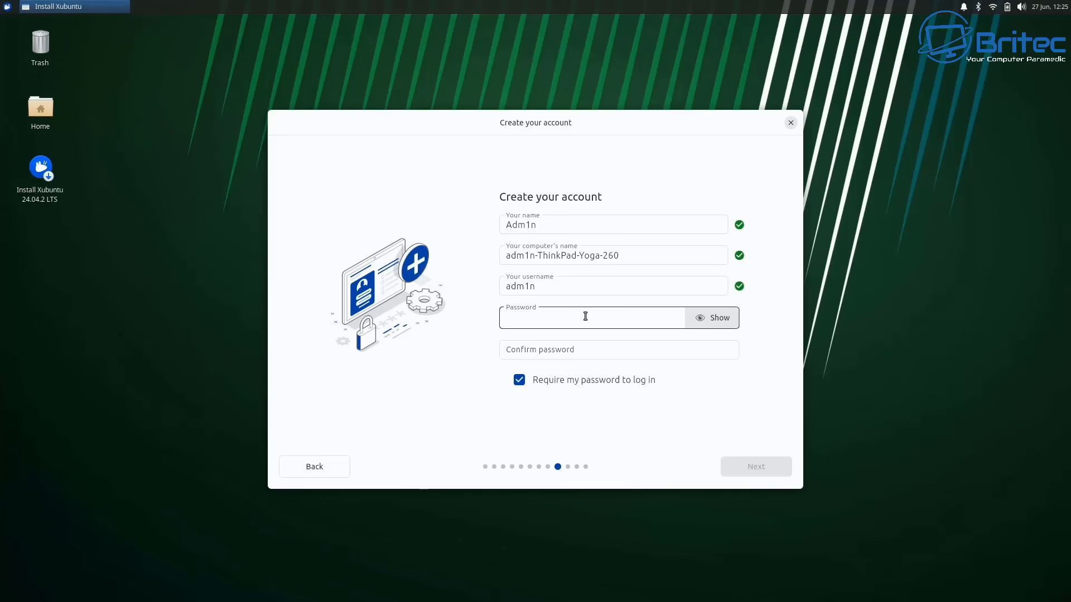
type("adm1n")
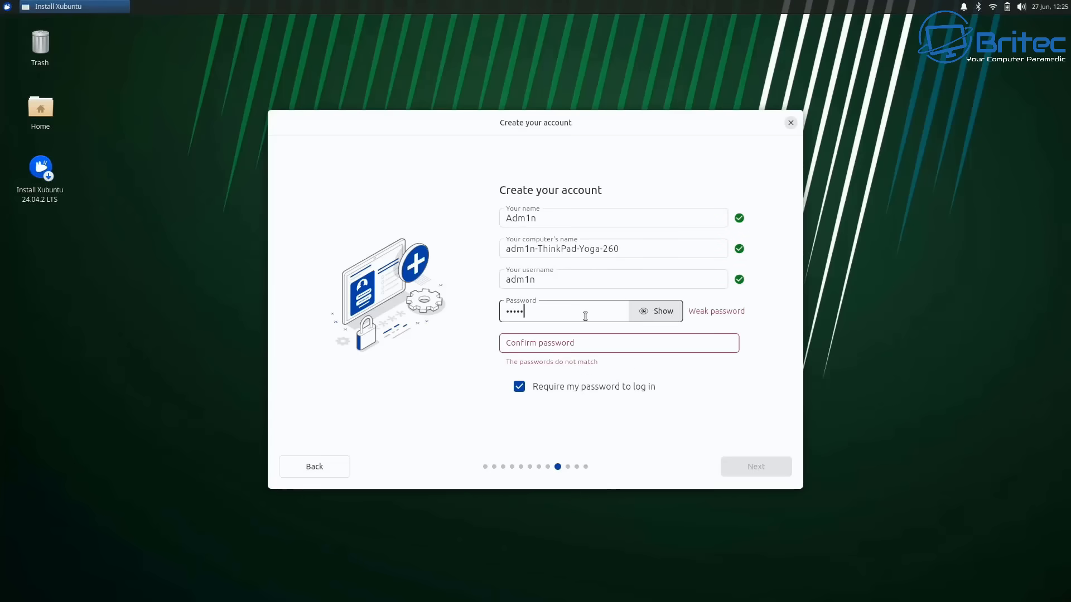
type("12345")
key("Tab")
type("adm1n12345")
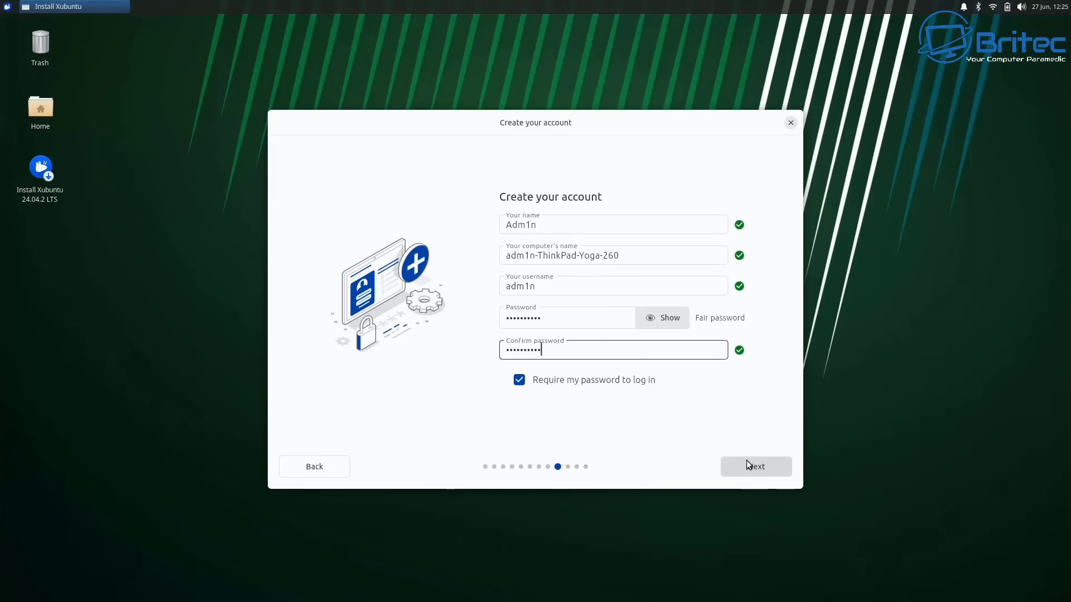
left_click(747, 462)
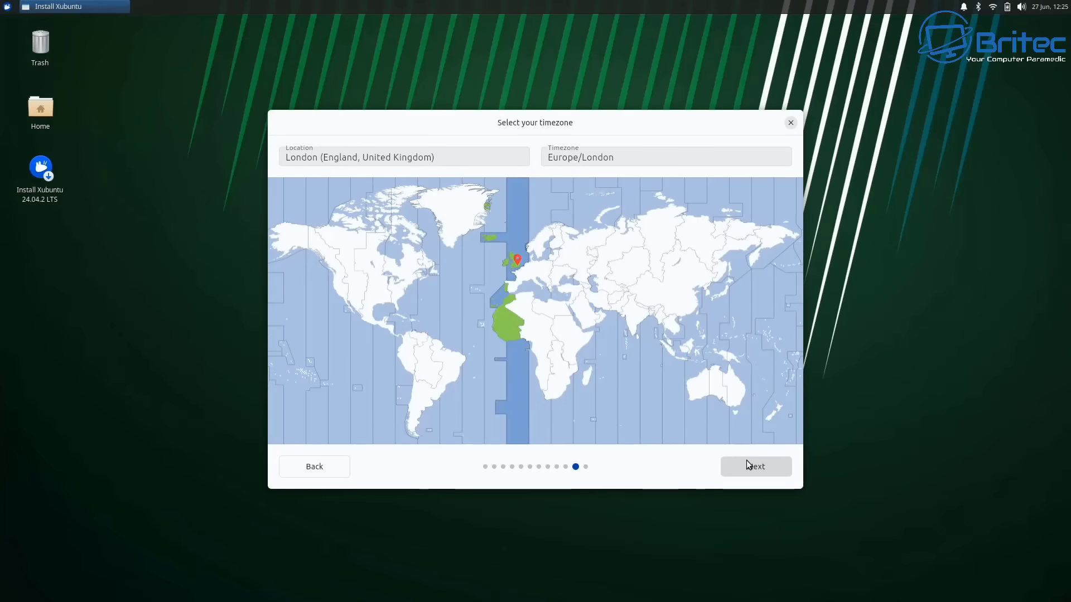
- Keep the Europe/London timezone and start installing Xubuntu 24.04.2 LTS
left_click(747, 462)
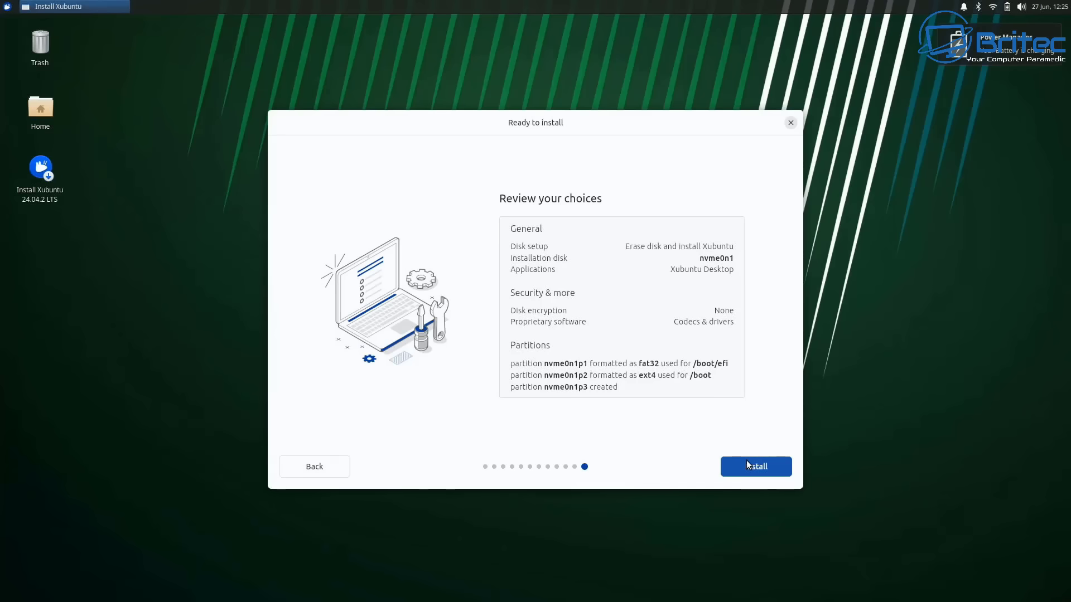
left_click(747, 465)
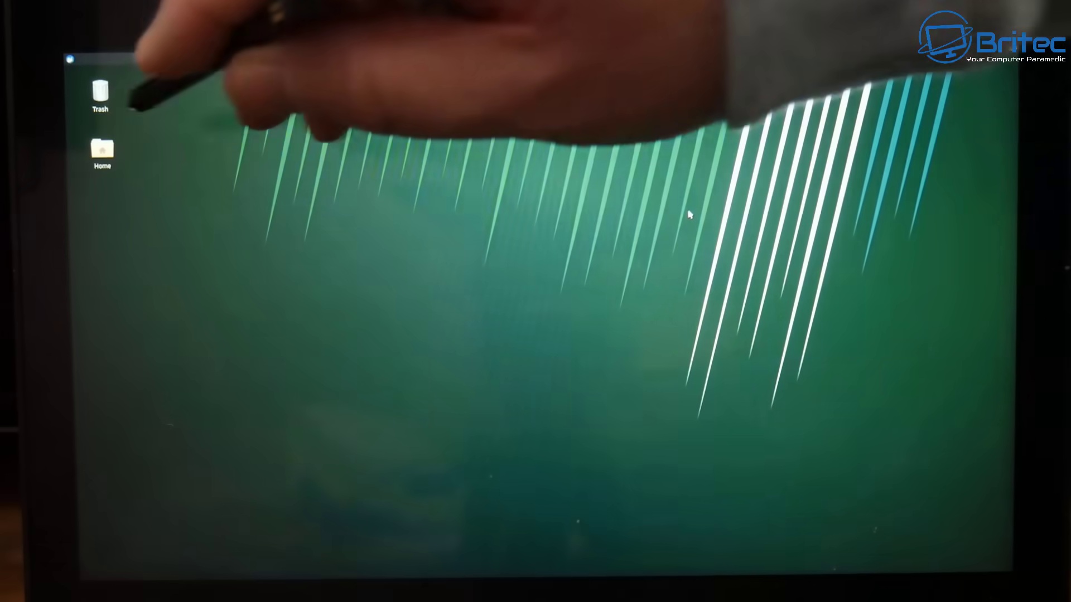
- Open the desktop Home folder in Thunar, close it, then show the Whisker applications menu
left_click(102, 150)
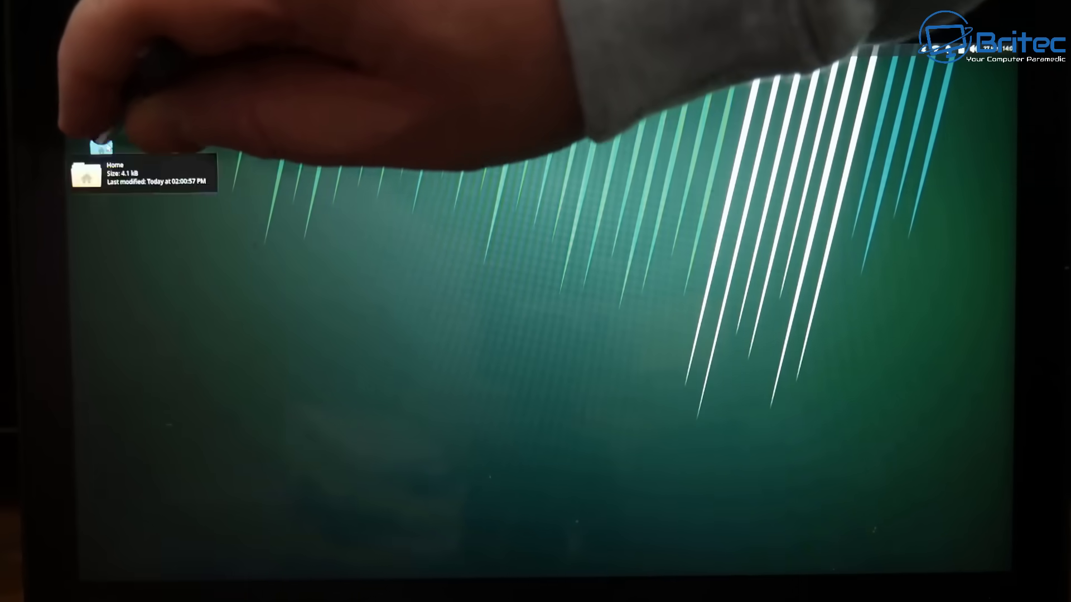
double_click(99, 154)
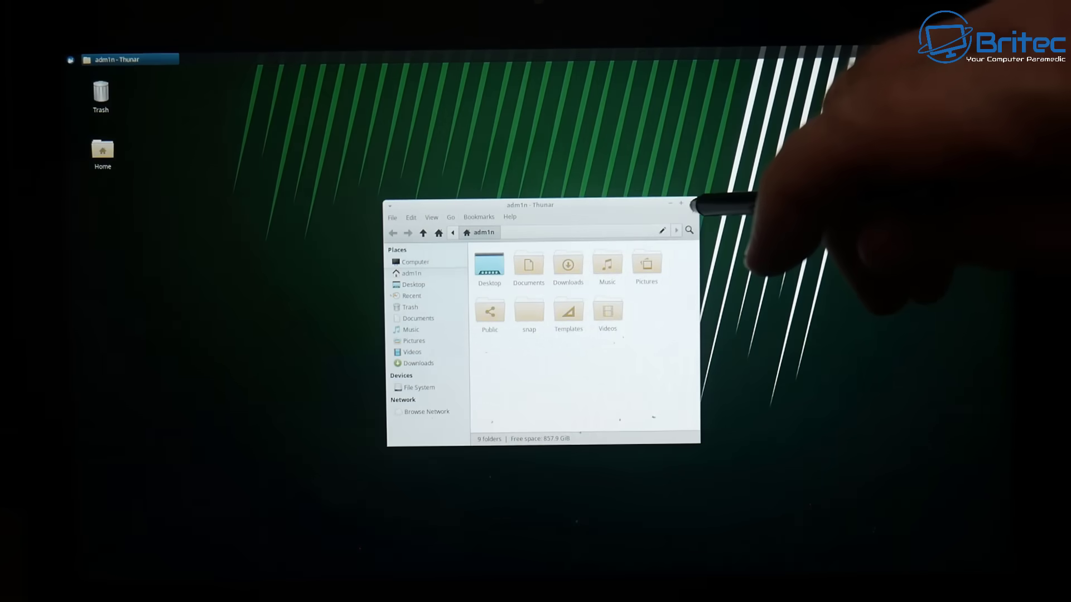
left_click(693, 205)
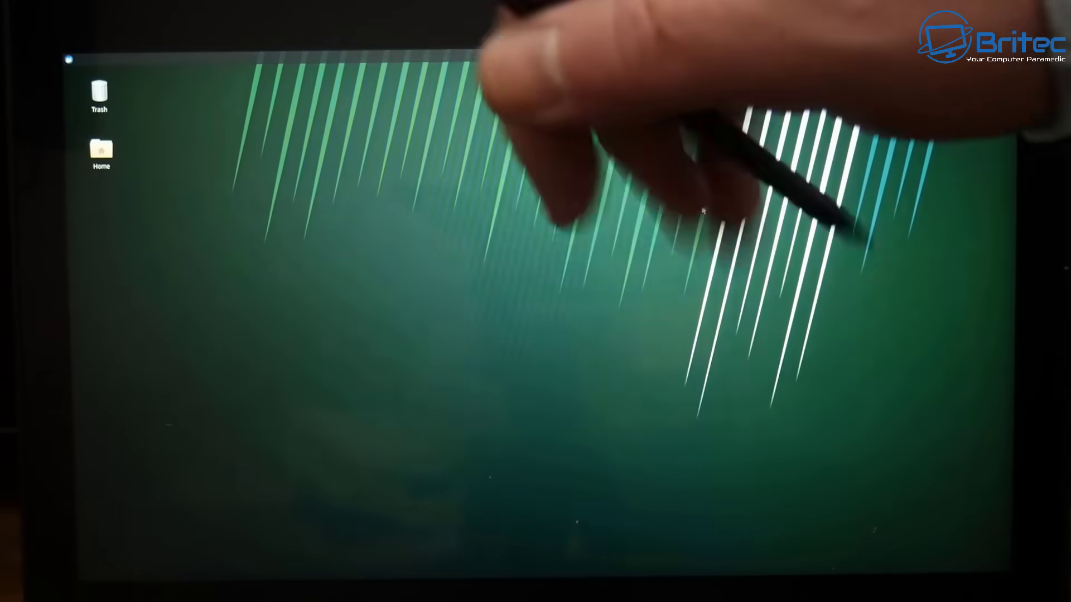
left_click(69, 59)
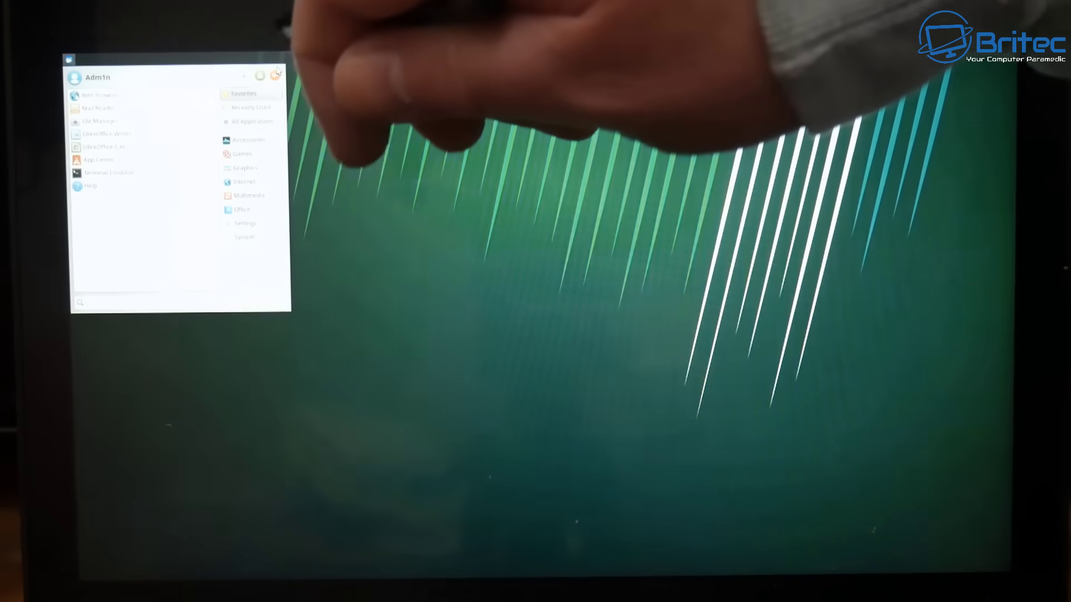
- Bring up the Log out dialog from the Whisker menu and cancel it
left_click(276, 75)
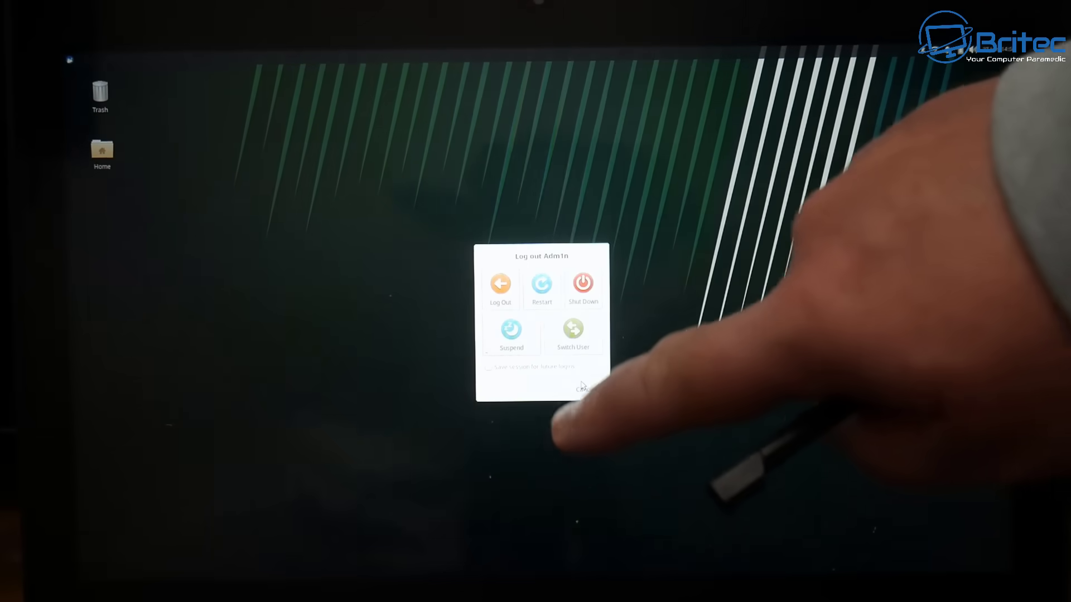
left_click(580, 391)
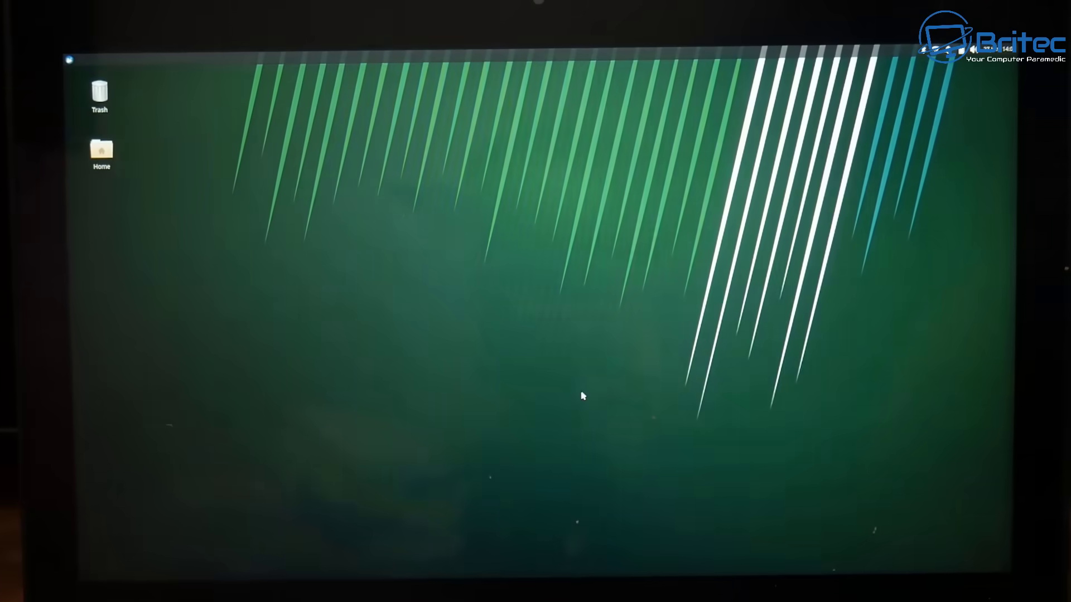